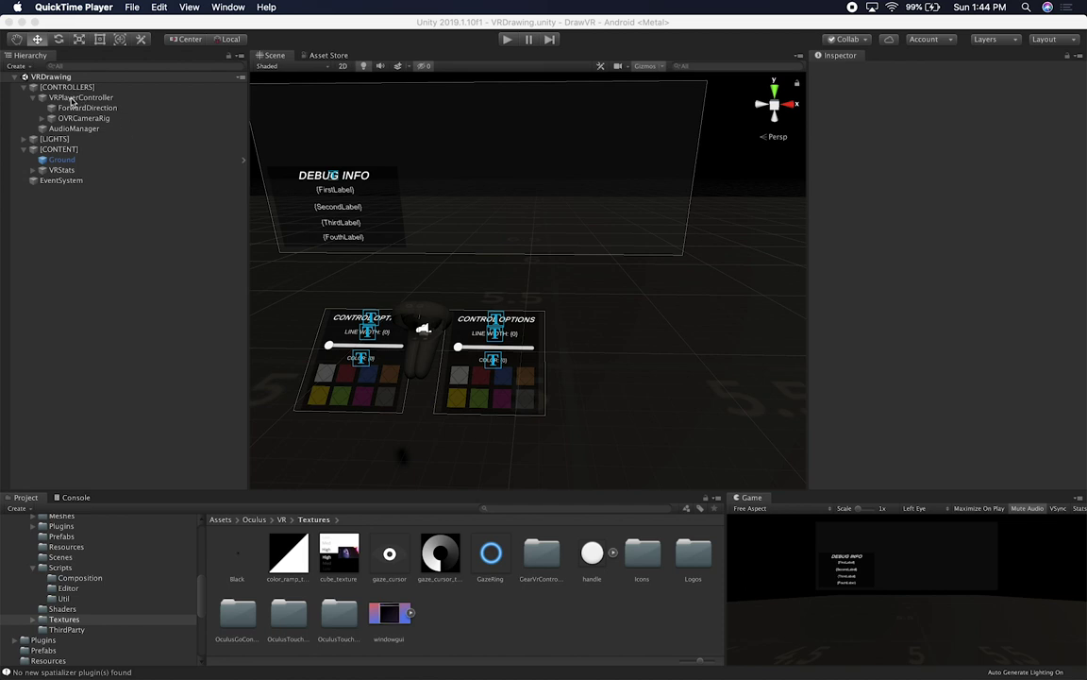
# Select VRPlayerController and review its components in the Inspector.
pyautogui.click(70, 98)
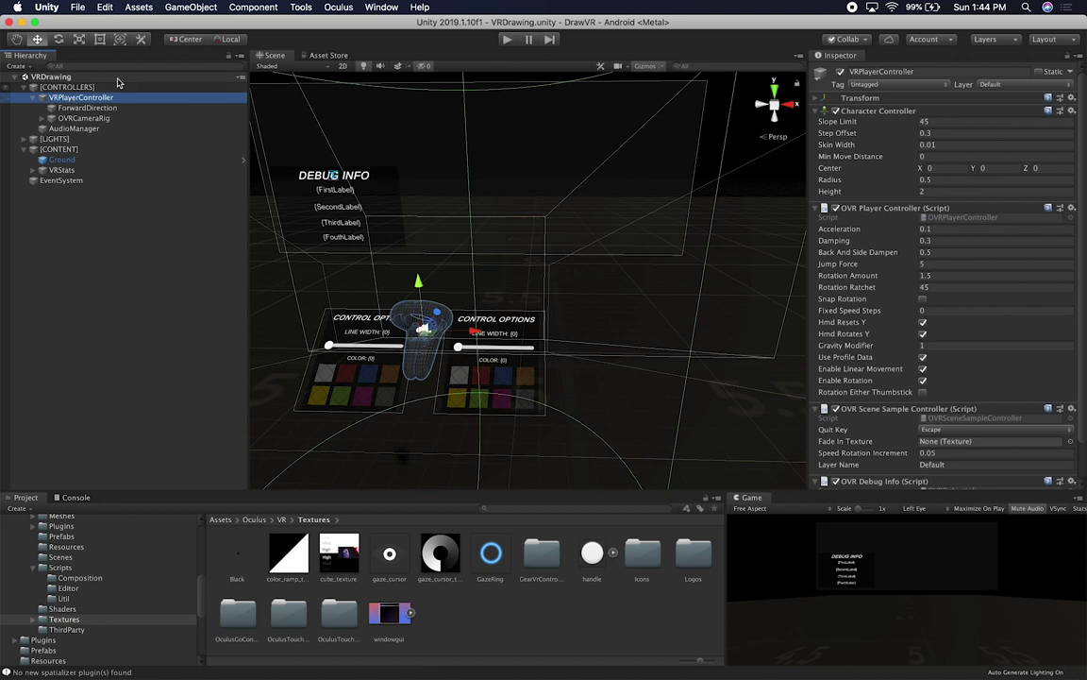
pyautogui.scroll(-2, 926, 382)
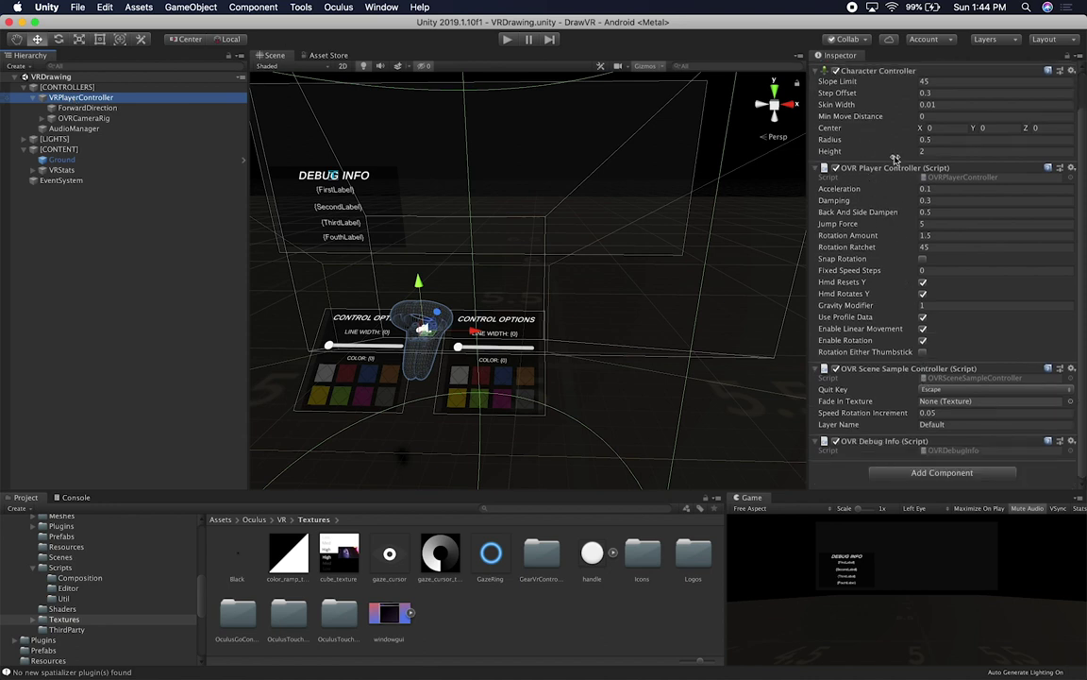
pyautogui.scroll(2, 883, 194)
pyautogui.scroll(-2, 897, 210)
pyautogui.scroll(3, 108, 557)
pyautogui.scroll(4, 91, 563)
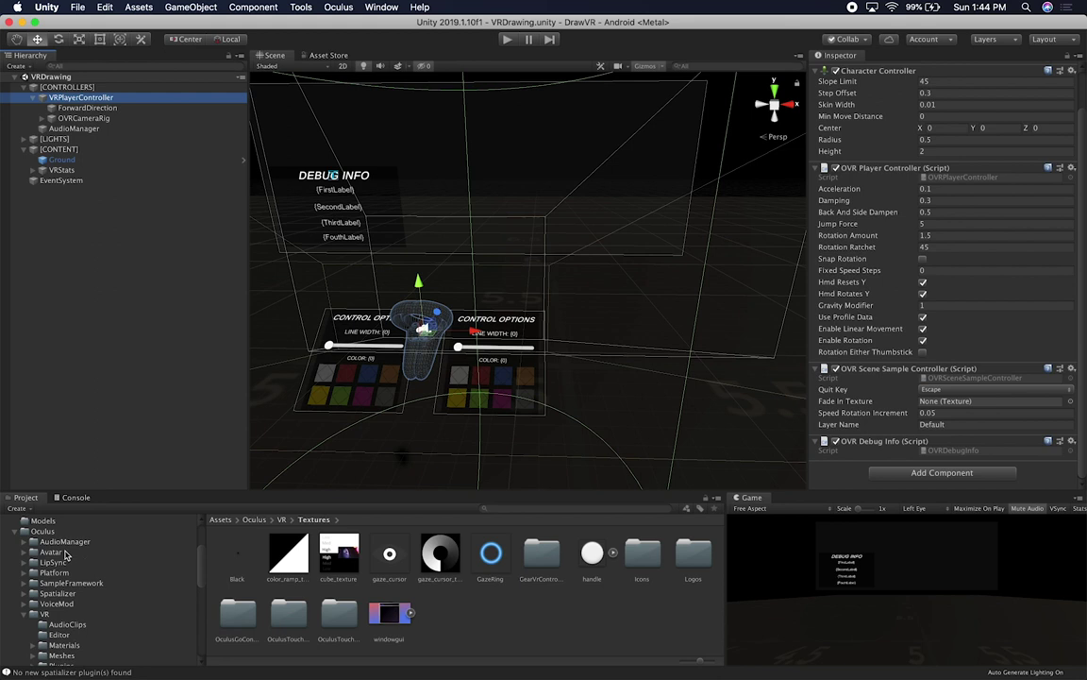
# Expand and collapse the Oculus folder in the Project panel to see its subfolders.
pyautogui.click(15, 551)
pyautogui.click(14, 551)
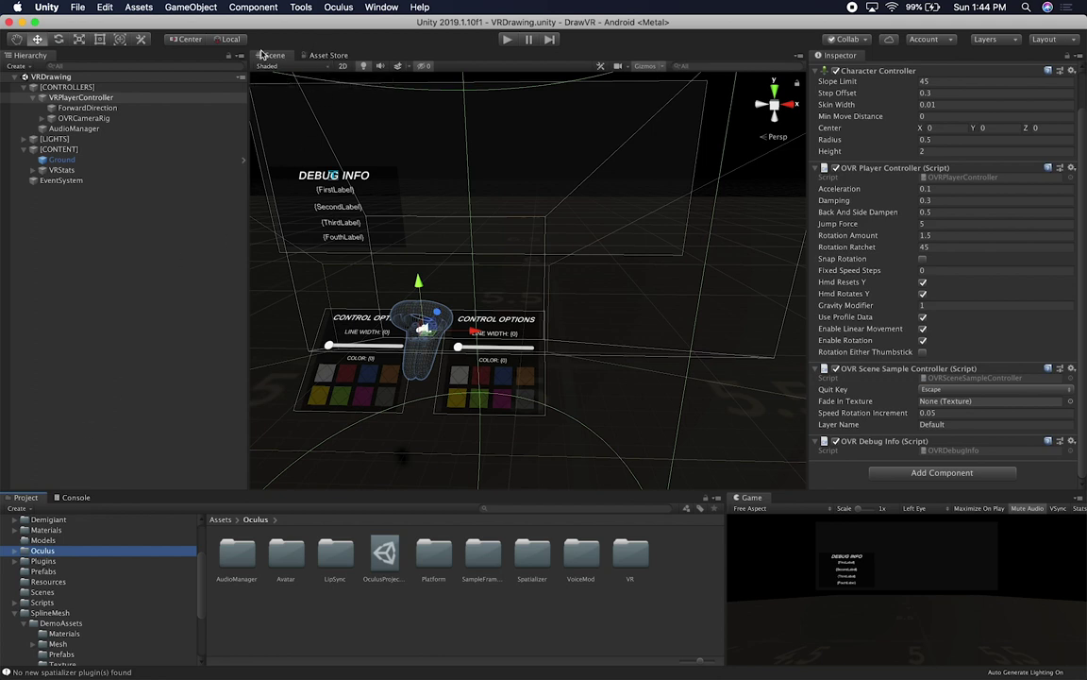
pyautogui.click(316, 55)
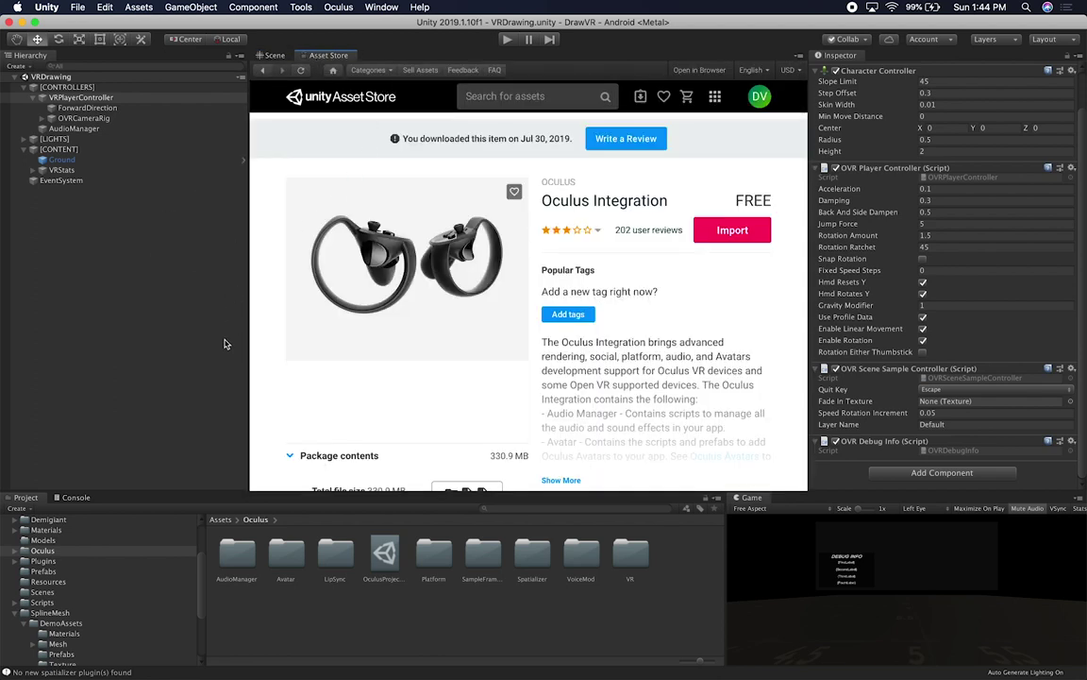
# Review the Oculus Integration 1.39 store page (330.9 MB), then select OVRCameraRig to show OVR Manager.
pyautogui.scroll(-3, 545, 360)
pyautogui.scroll(-2, 546, 360)
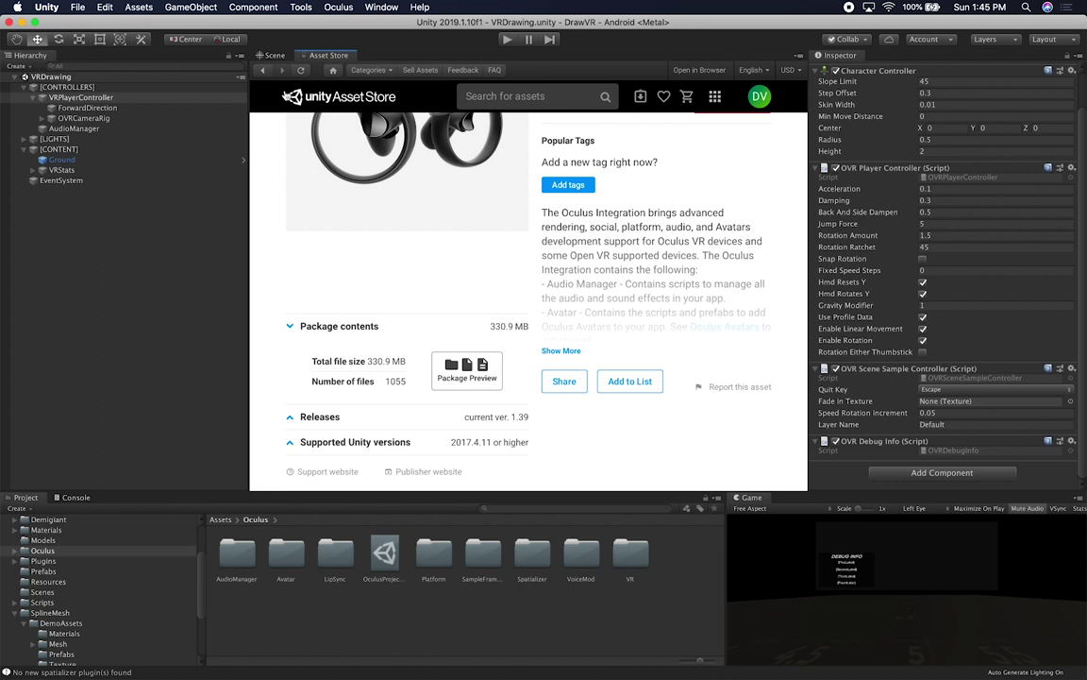
pyautogui.click(72, 118)
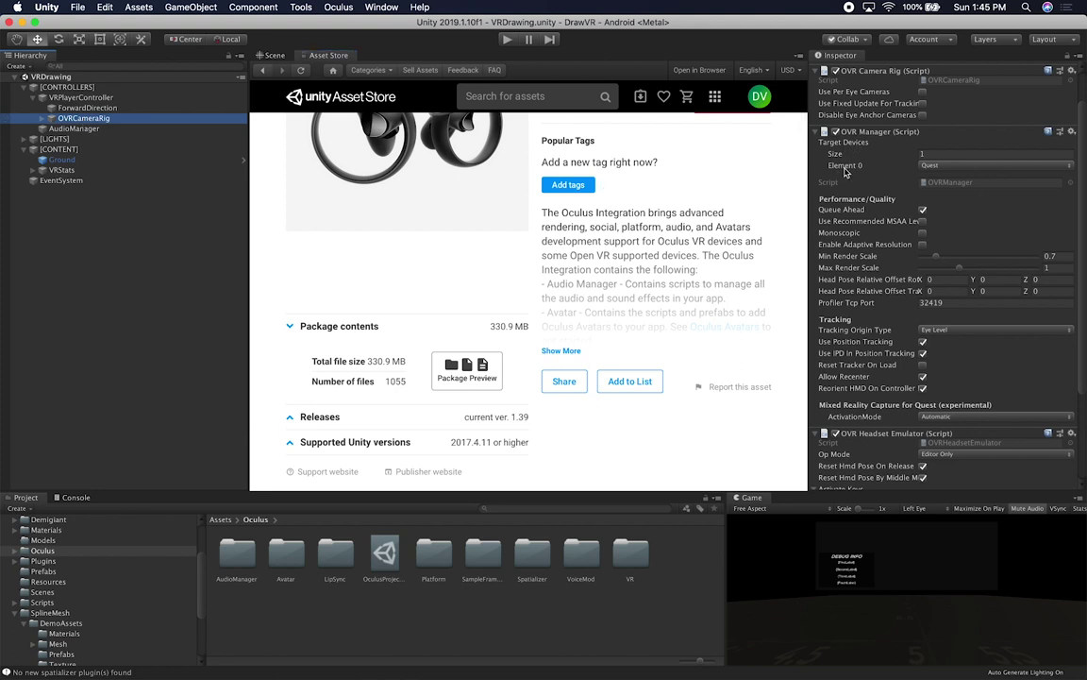
# Set the OVR Manager's Target Devices Element 0 to Quest.
pyautogui.click(949, 166)
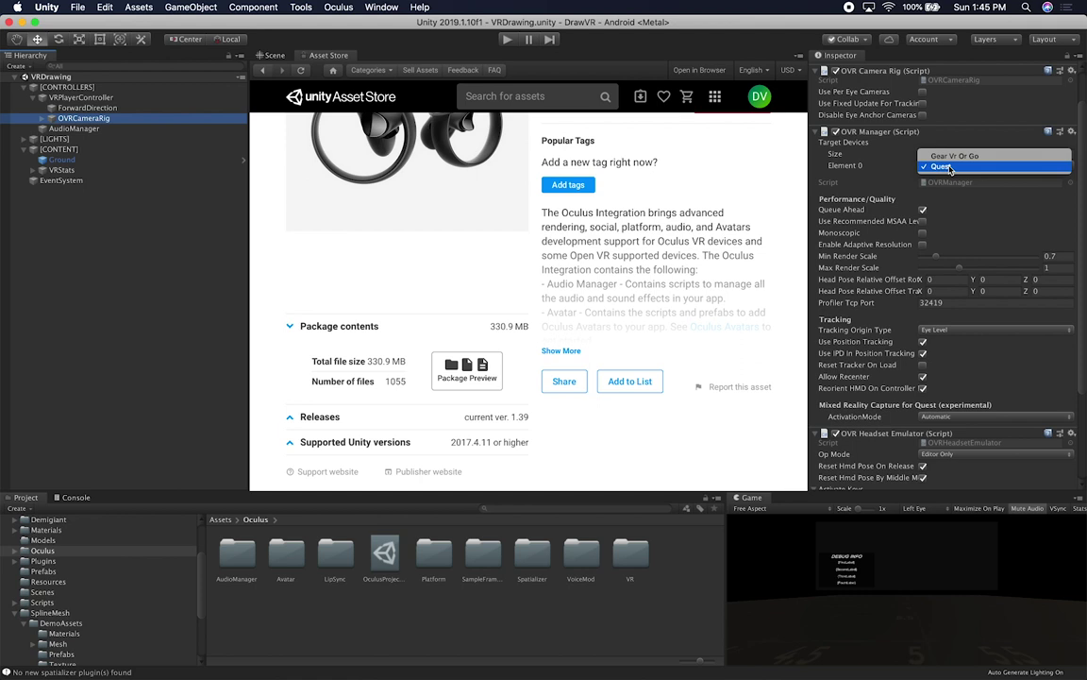
pyautogui.click(947, 167)
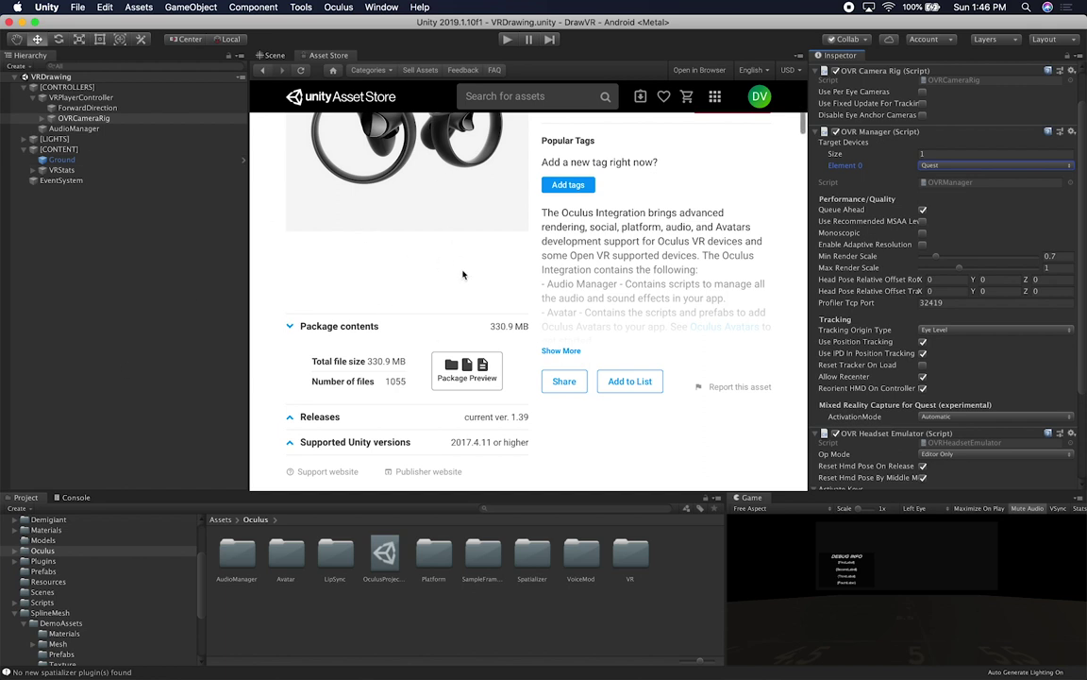
pyautogui.scroll(3, 462, 274)
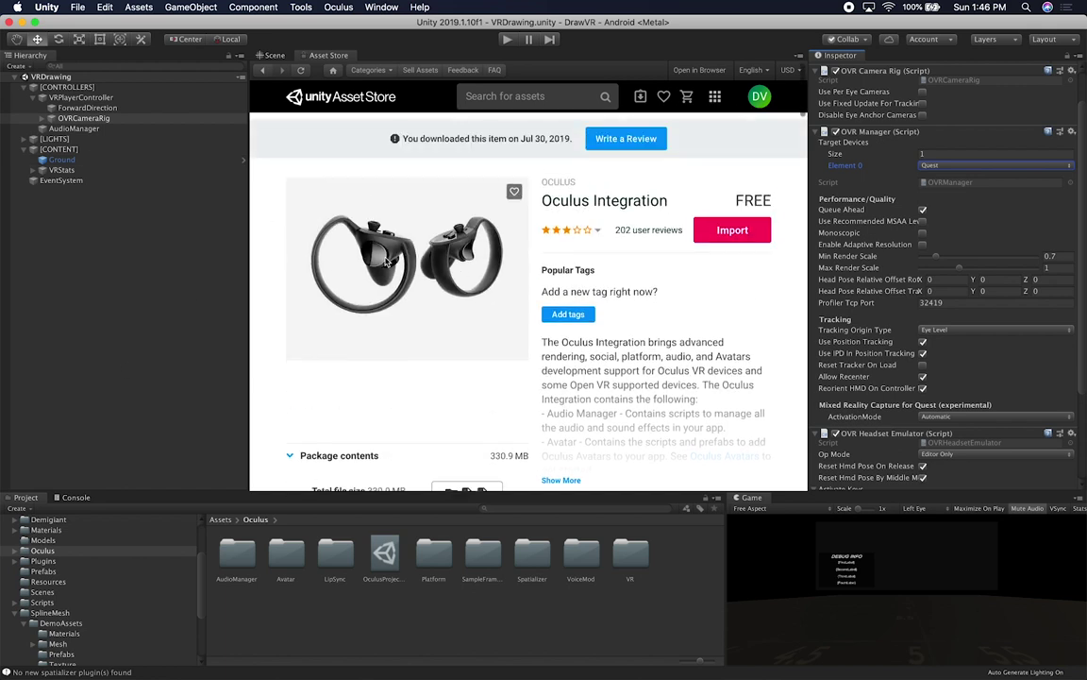
pyautogui.click(340, 7)
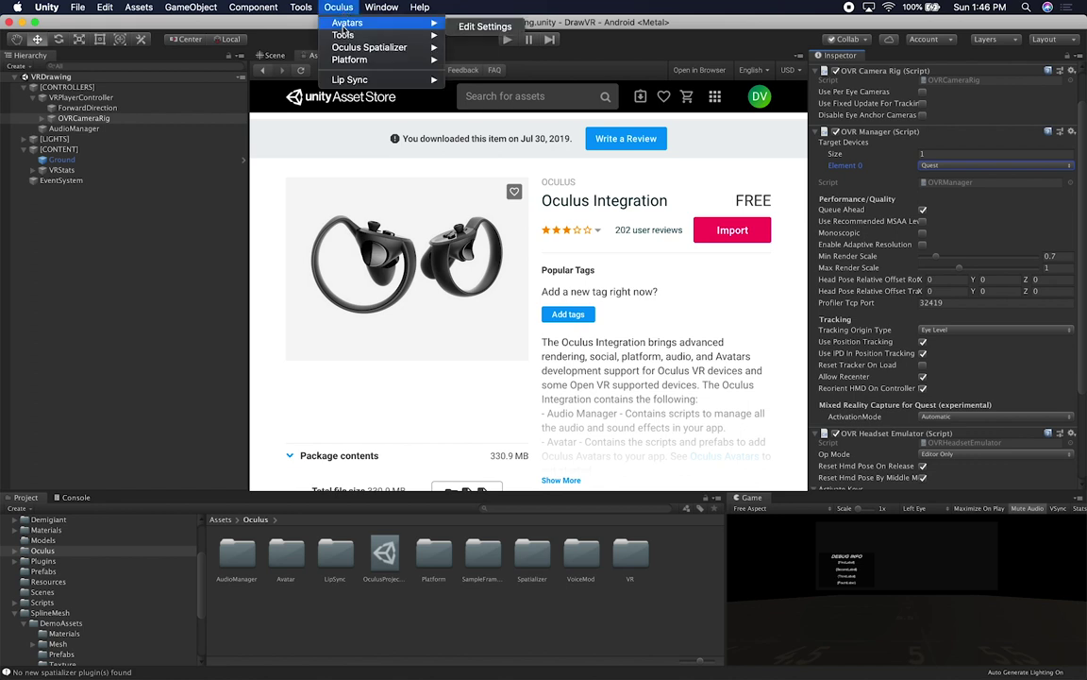
# Show OculusPlatformSettings in the Inspector via Oculus > Platform > Edit Settings.
pyautogui.moveTo(345, 63)
pyautogui.click(451, 57)
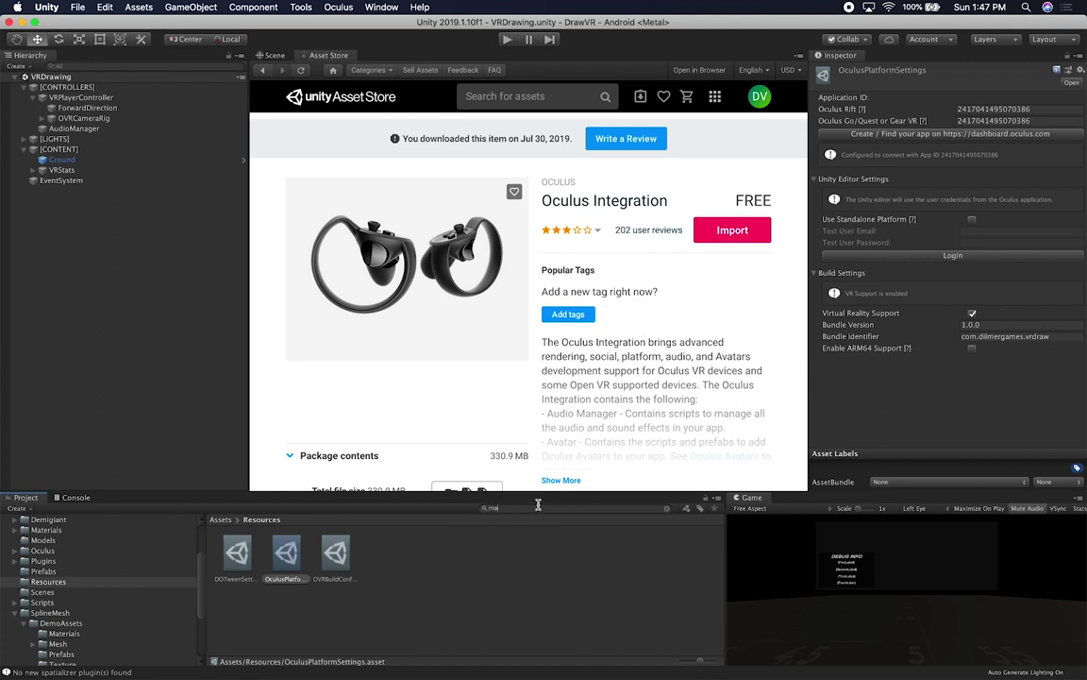
# Search the Project for 'mani', compare the AndroidManifest files, and open the manifest in VS Code.
pyautogui.write('mani')
pyautogui.click(227, 555)
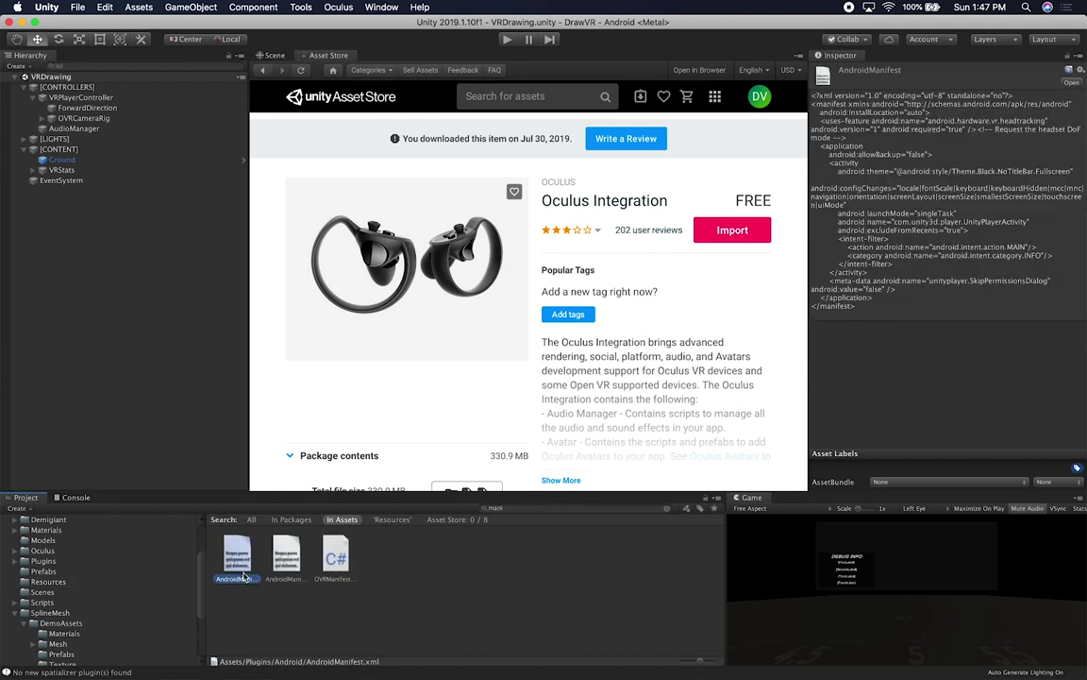
pyautogui.press('Right')
pyautogui.click(235, 555)
pyautogui.click(281, 554)
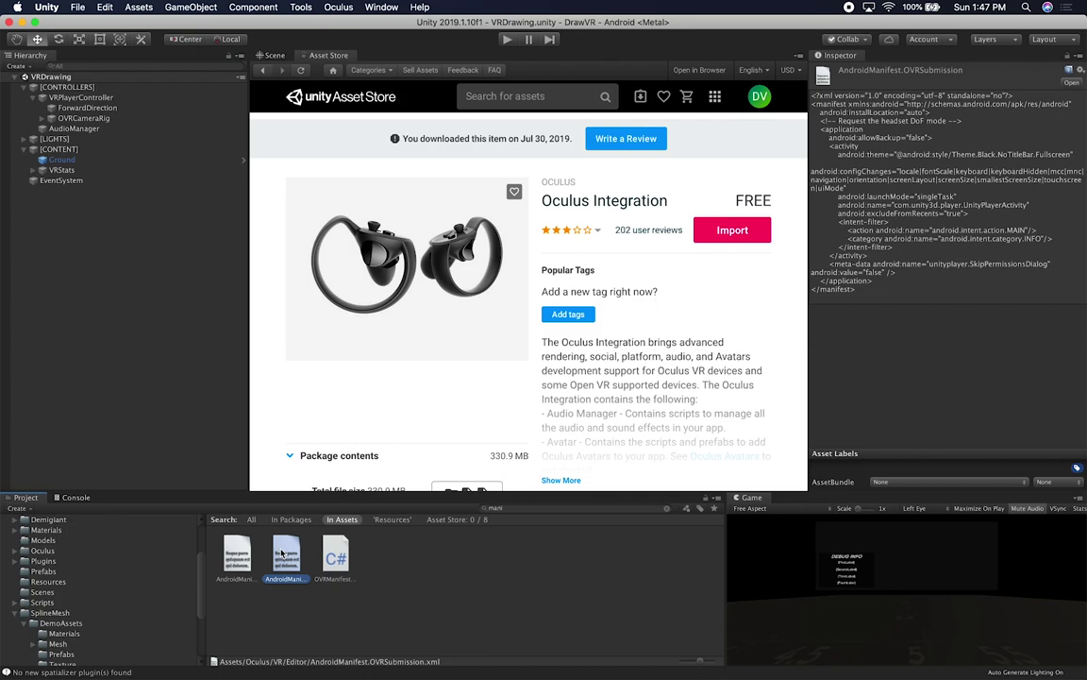
pyautogui.doubleClick(281, 554)
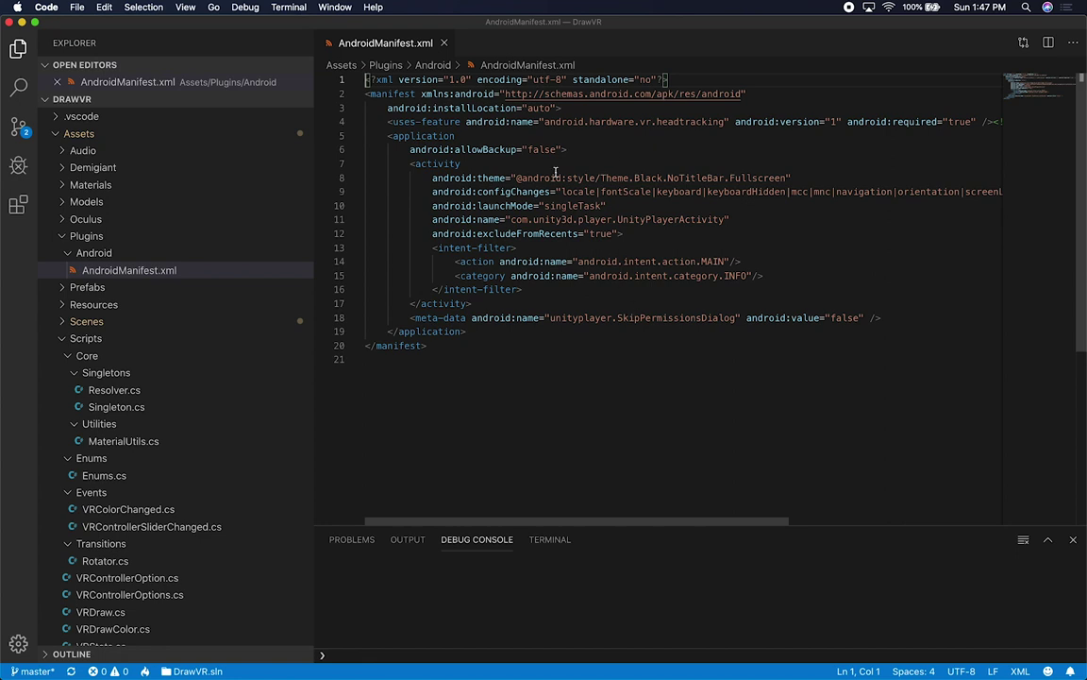
# Close AndroidManifest.xml in VS Code and return to Unity.
pyautogui.click(444, 44)
pyautogui.press('super+Tab')
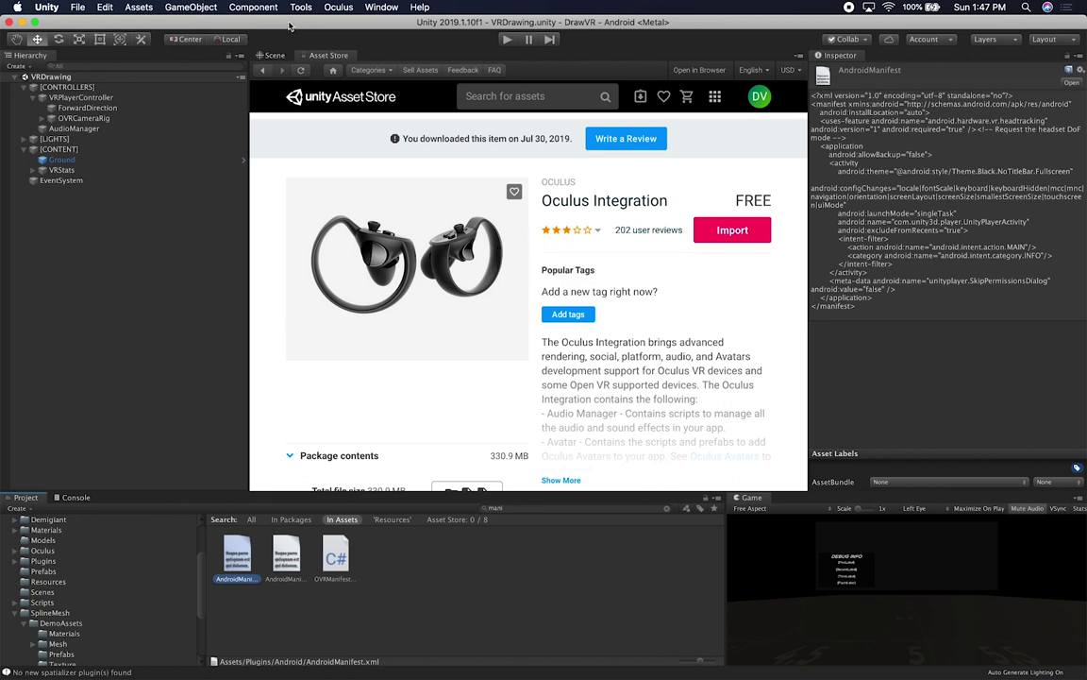
# Remove the existing AndroidManifest.xml with Oculus > Tools and check the remaining manifest.
pyautogui.click(343, 9)
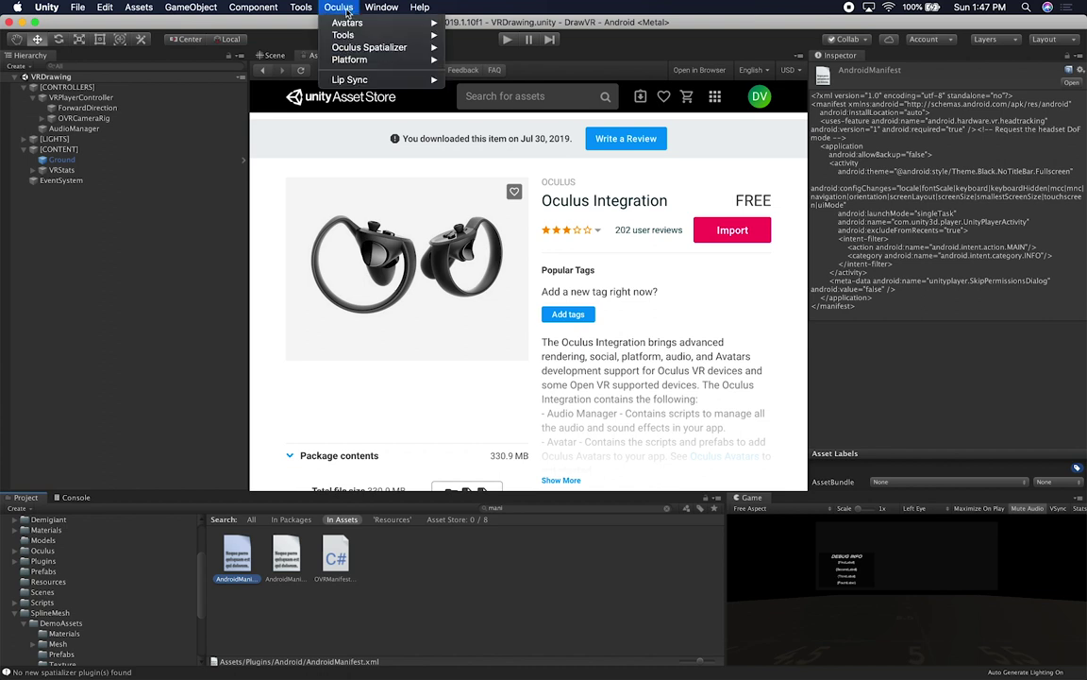
pyautogui.moveTo(344, 35)
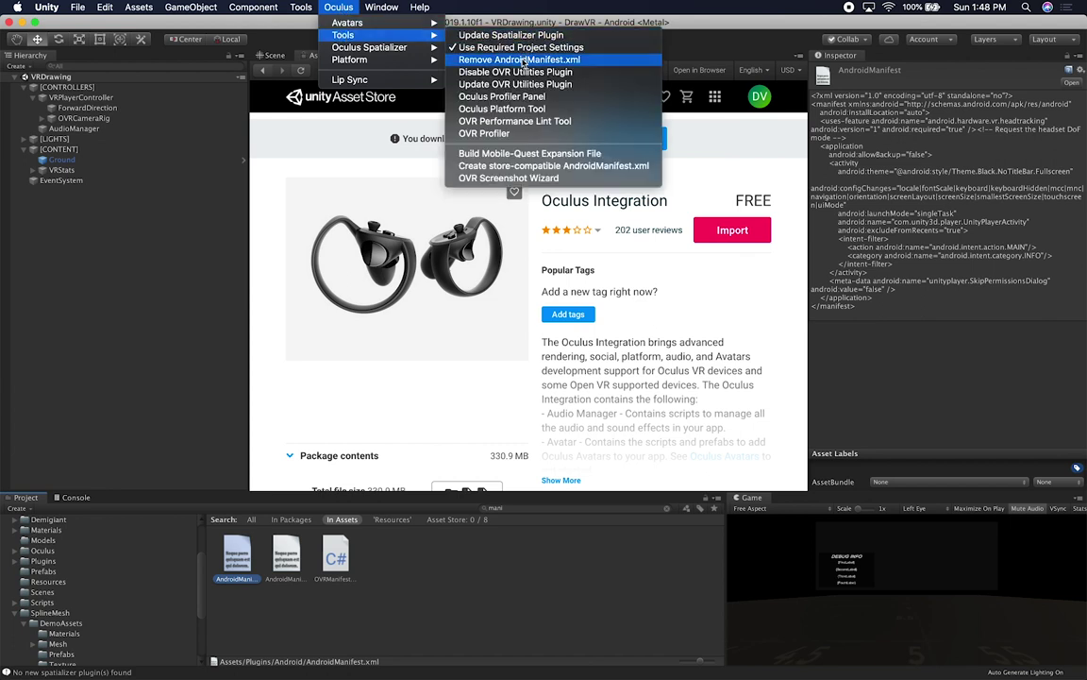
pyautogui.click(523, 61)
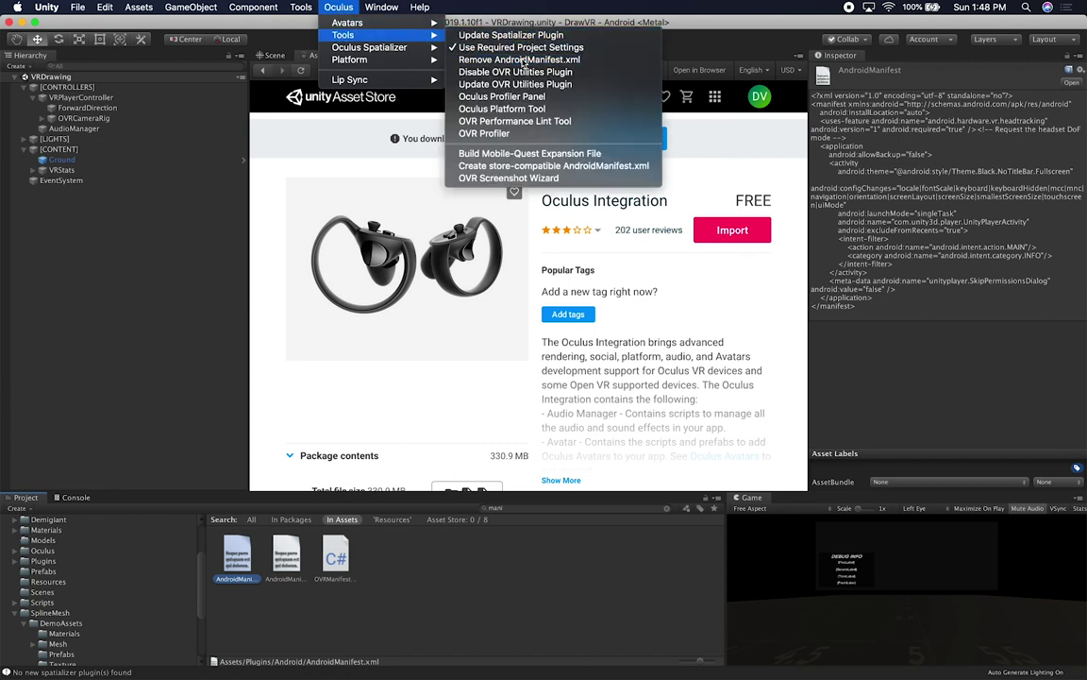
pyautogui.click(234, 560)
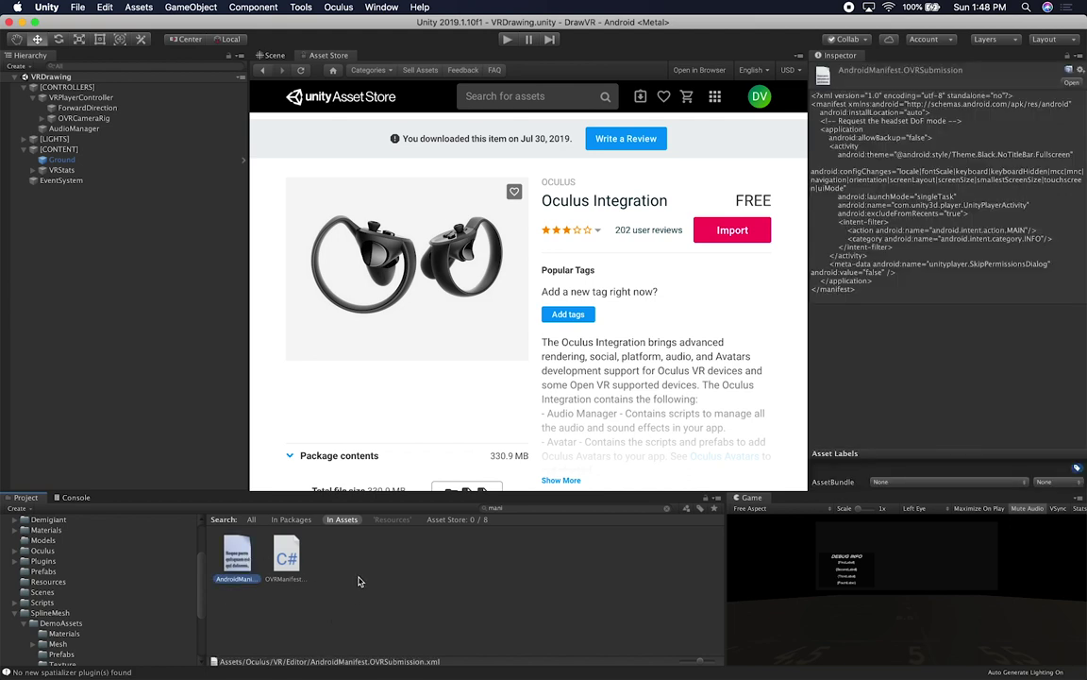
# Generate a store-compatible AndroidManifest.xml in Assets/Plugins/Android and inspect it.
pyautogui.click(332, 8)
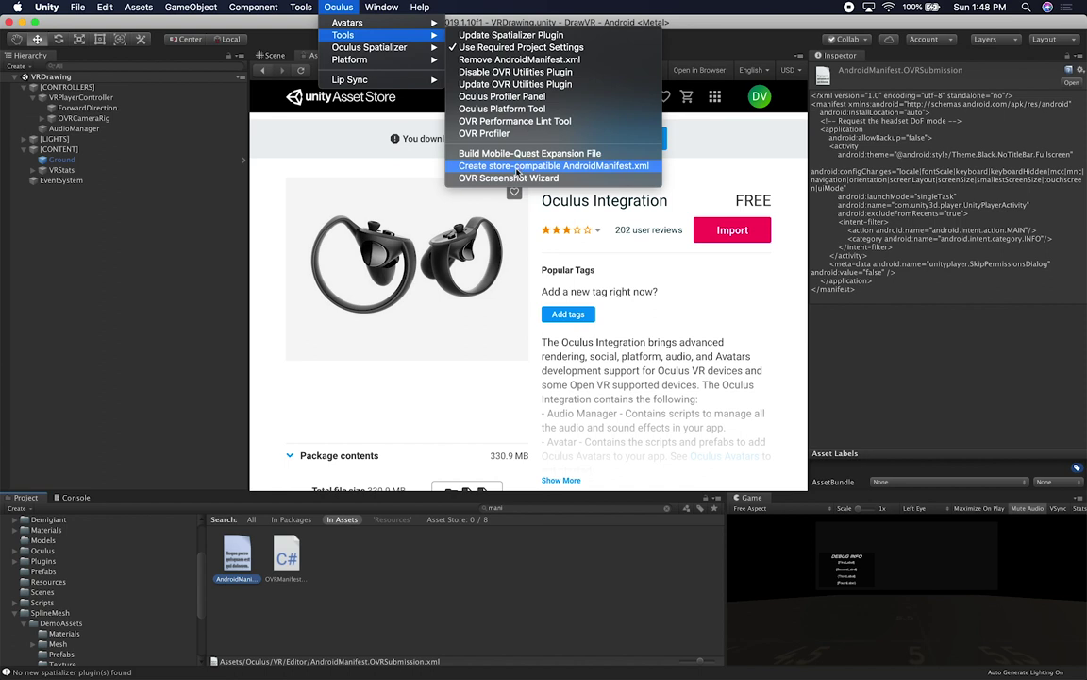
pyautogui.click(517, 167)
pyautogui.click(235, 567)
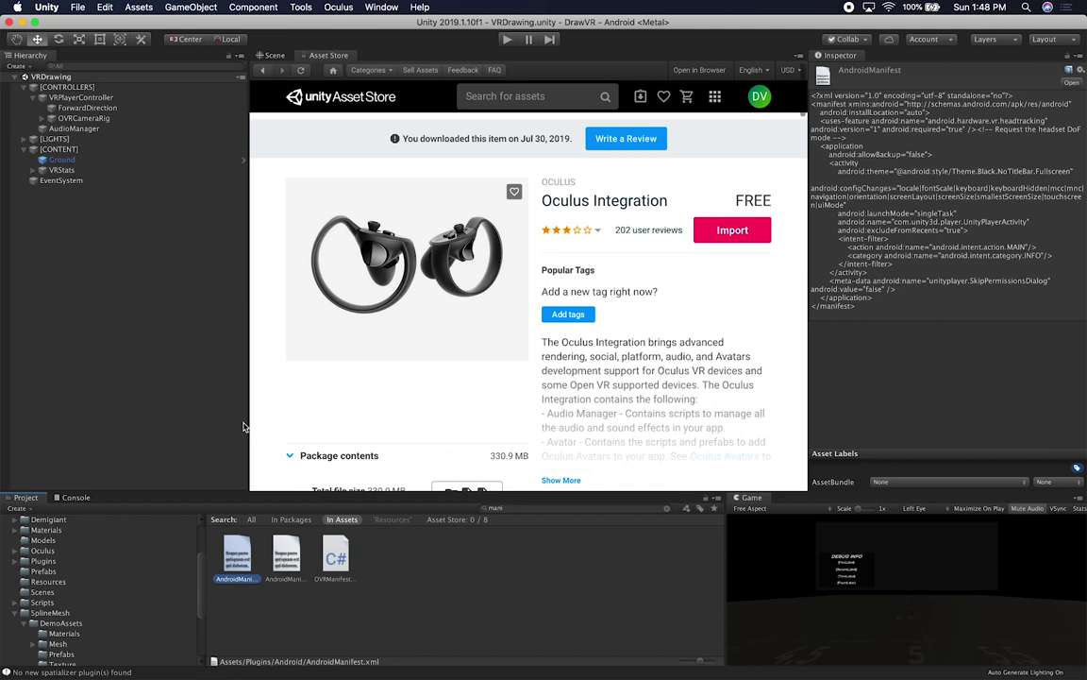
pyautogui.click(197, 359)
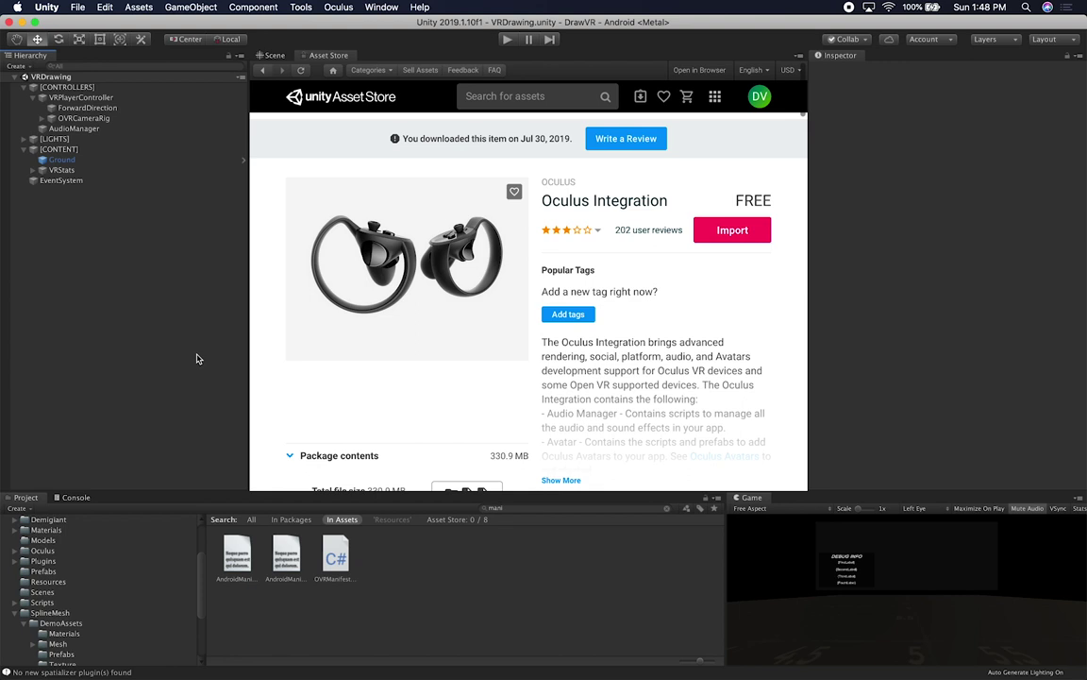
# Open File > Build Settings with Android active and the VRDrawing scene listed.
pyautogui.click(78, 7)
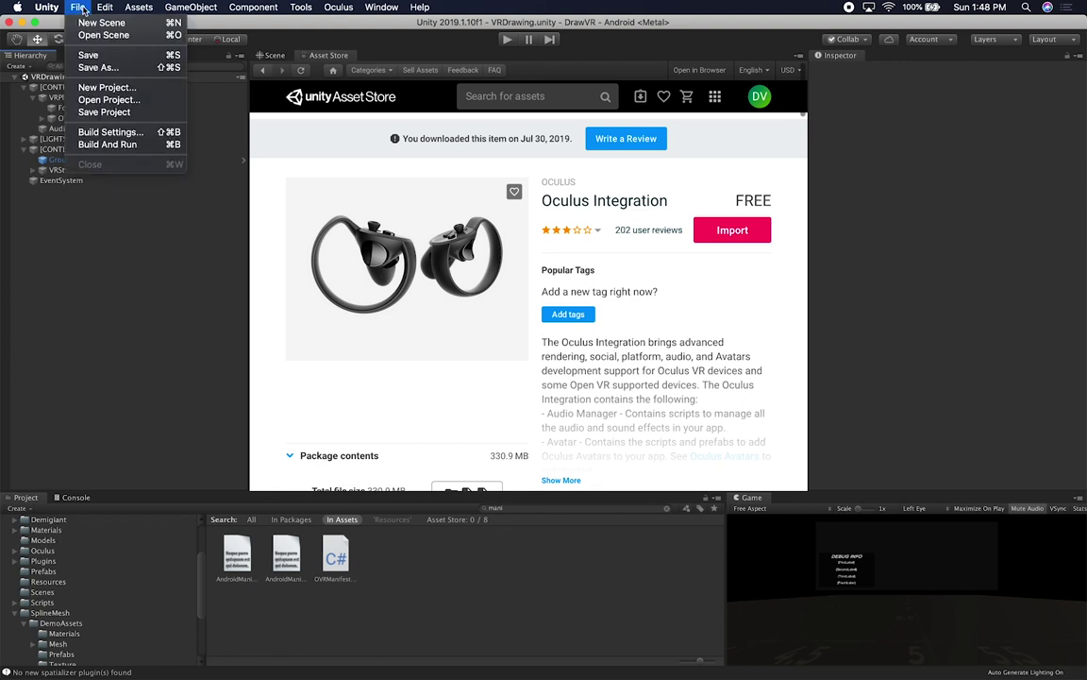
pyautogui.click(101, 133)
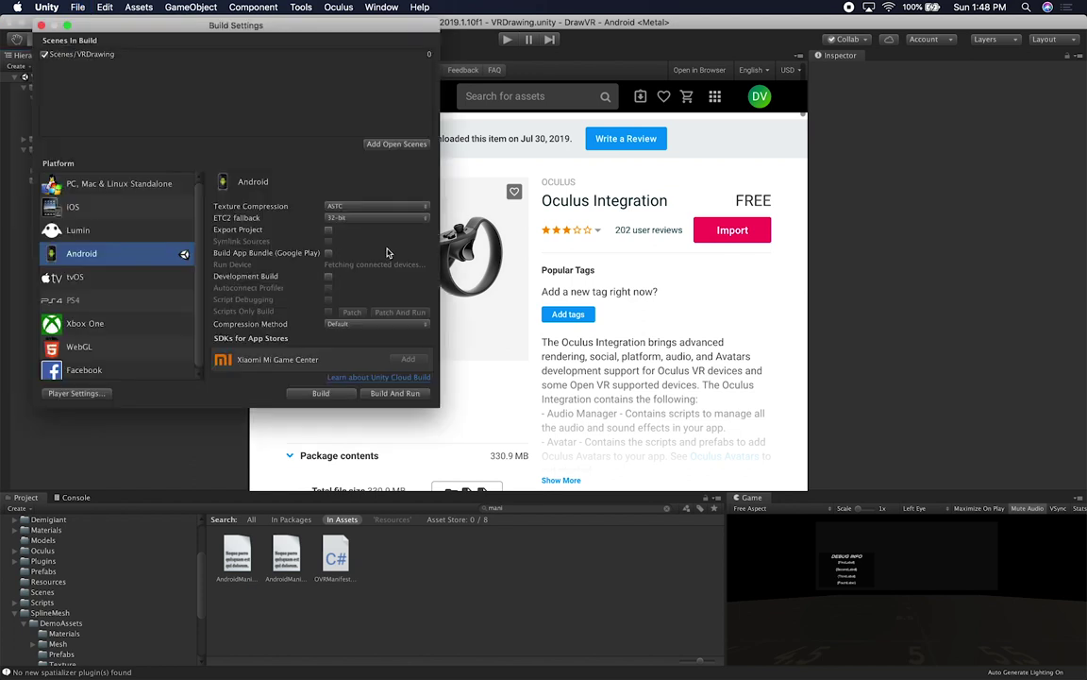